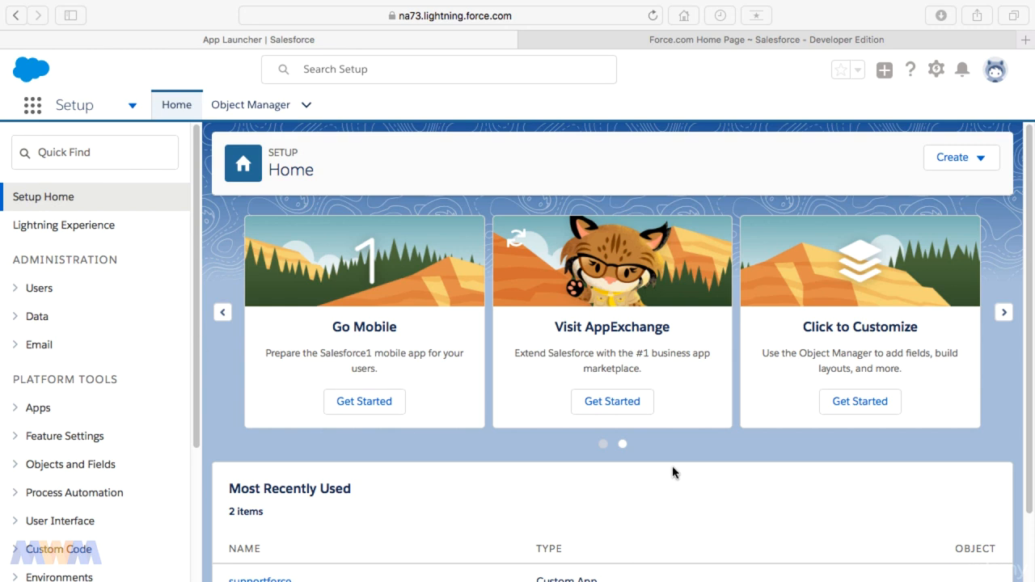
Open the Service Console app from the App Launcher
left_click(534, 444)
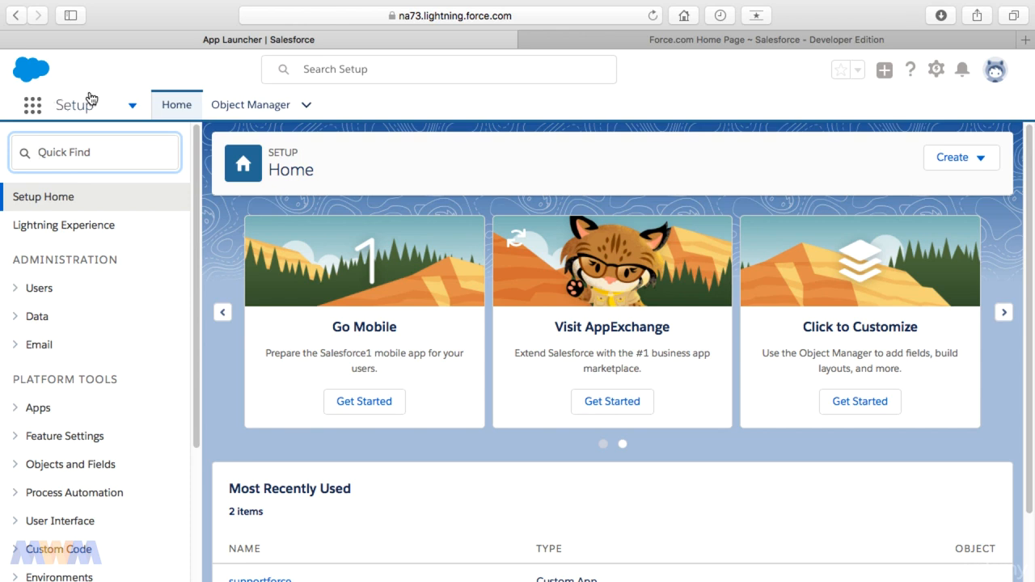
left_click(33, 106)
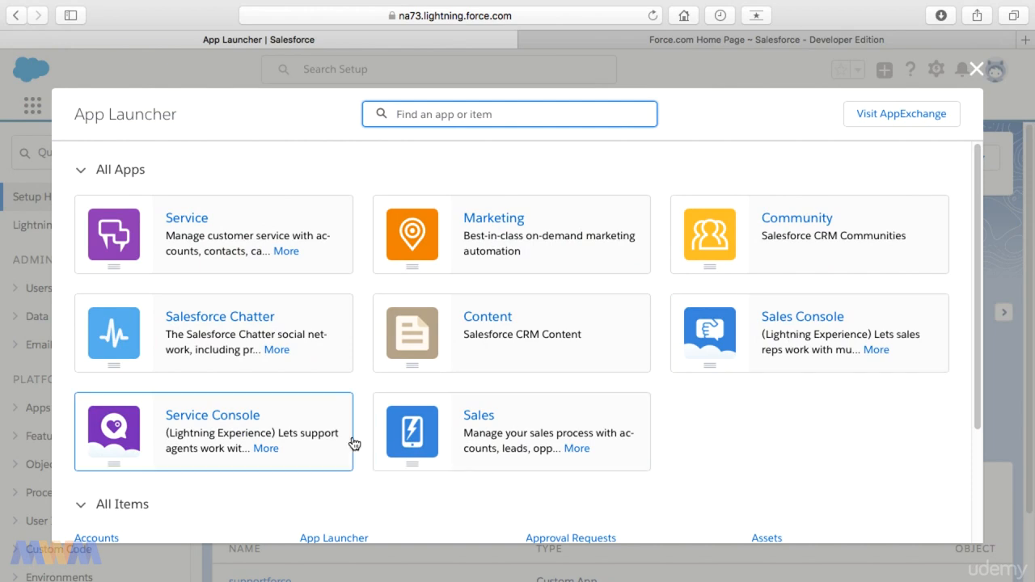
left_click(265, 451)
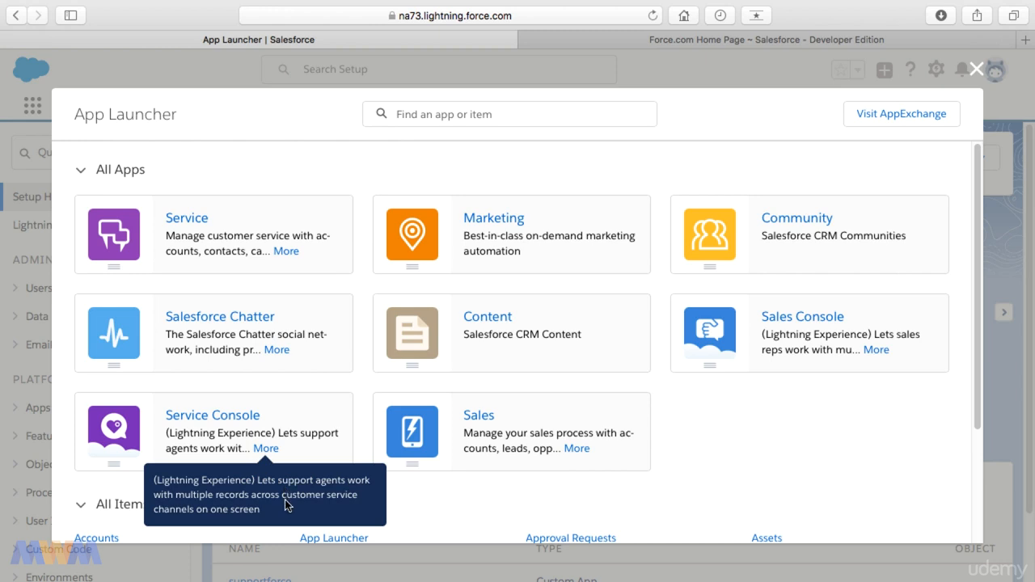
left_click(239, 420)
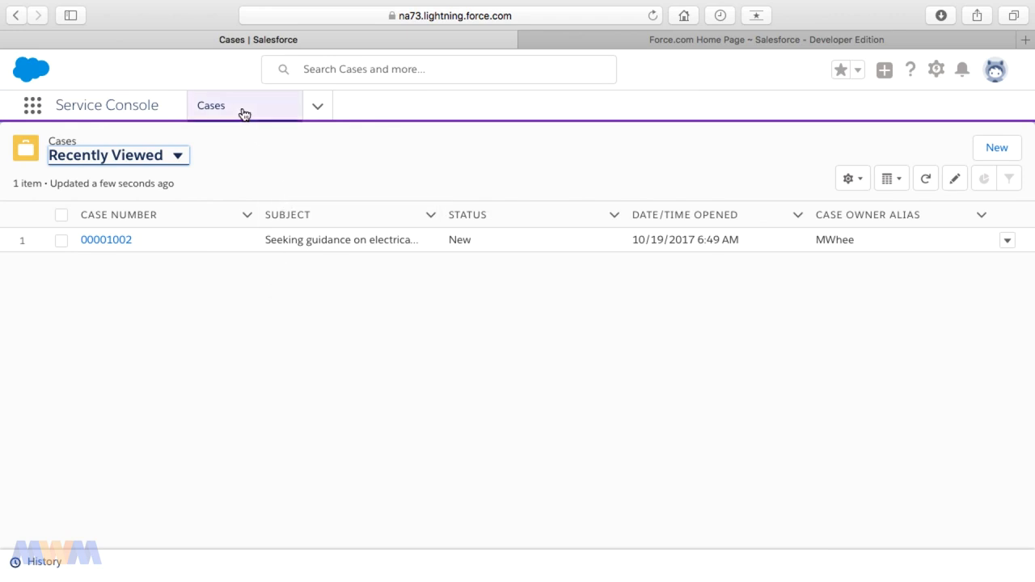
Switch the Cases list view to All Open Cases
left_click(178, 157)
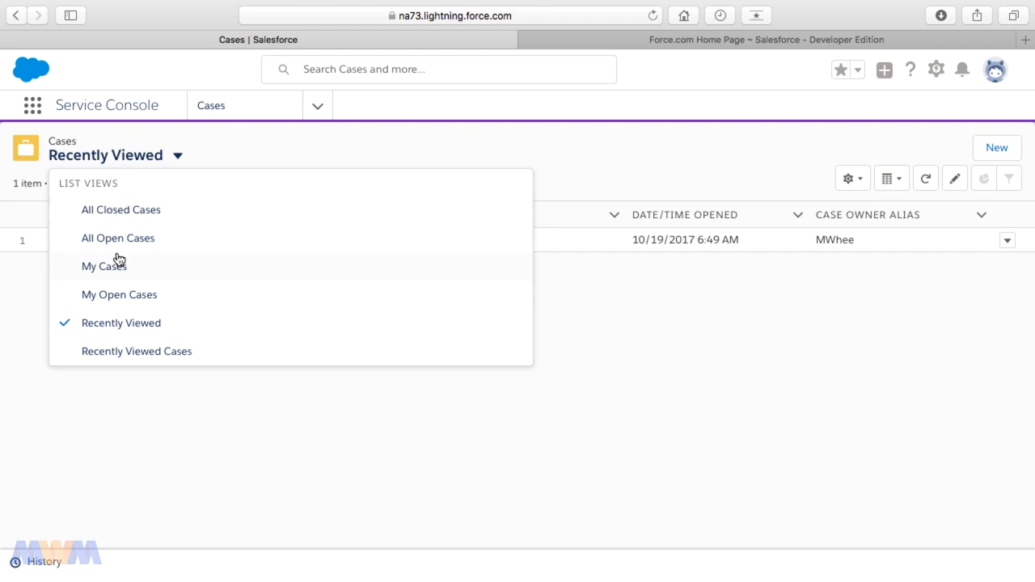
left_click(114, 237)
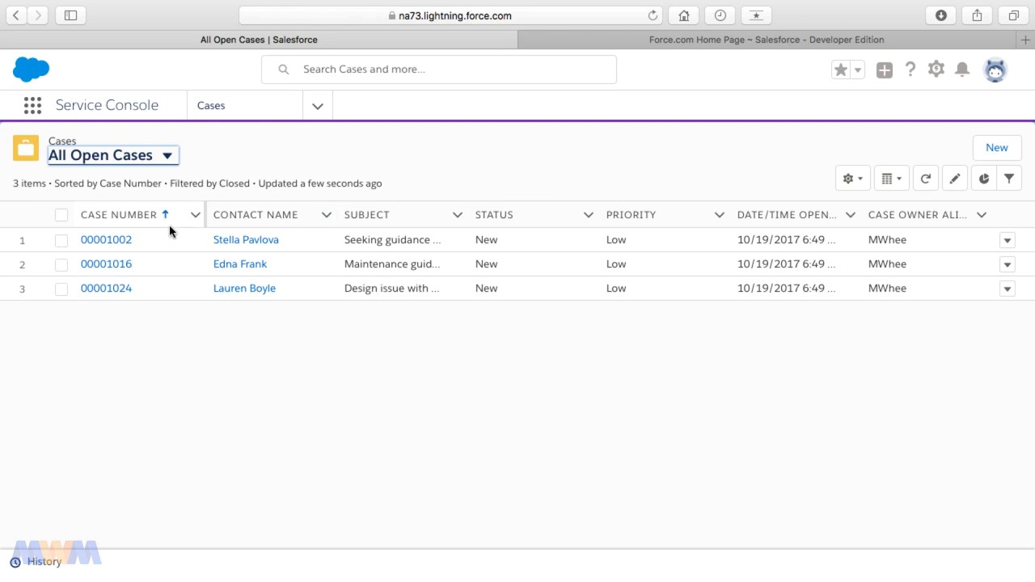
Open case 00001002 and show its Details tab
left_click(120, 243)
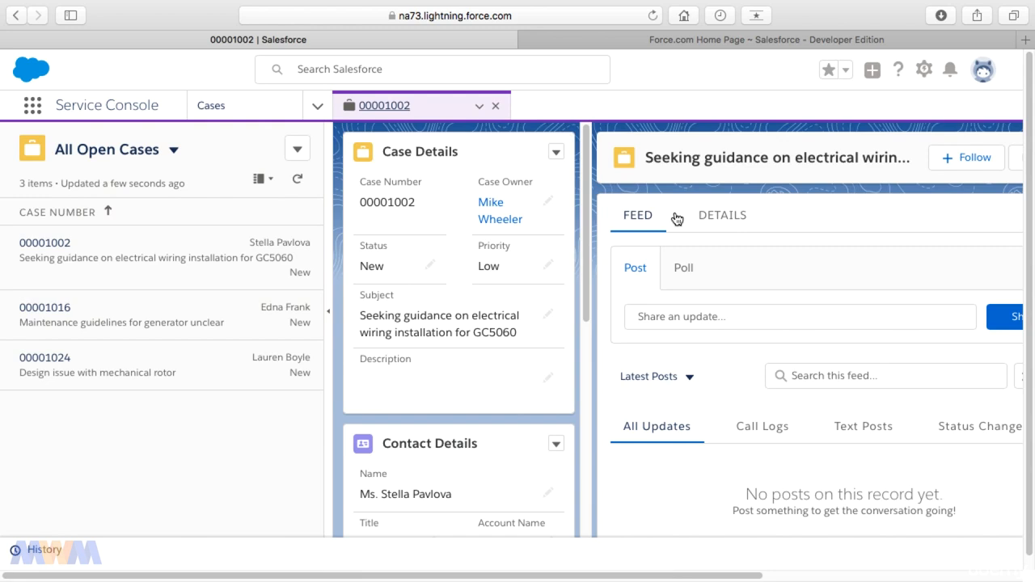
left_click(722, 215)
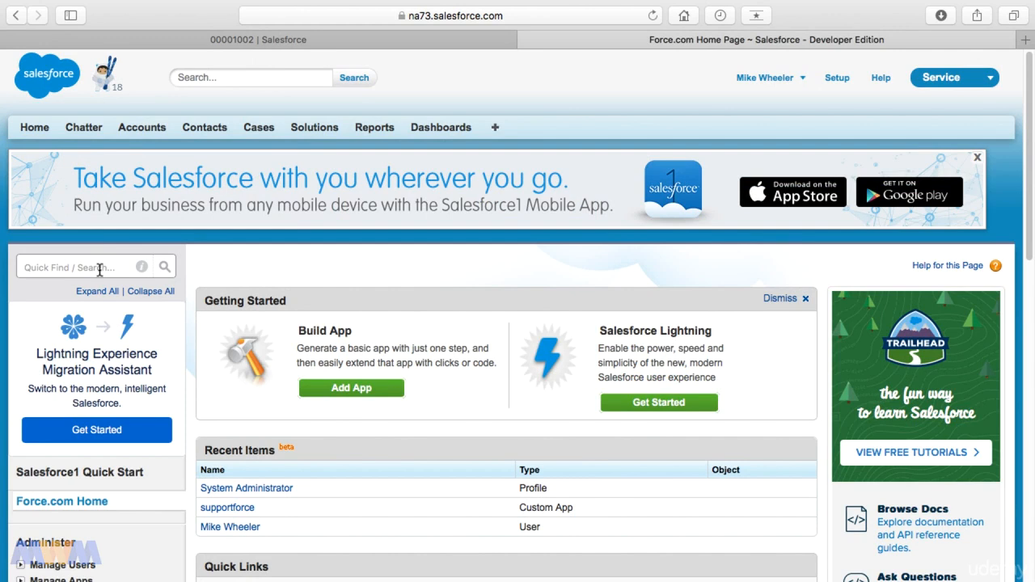
In the classic setup tab, check the app menu, then find and open the User Interface settings via Quick Find
left_click(977, 88)
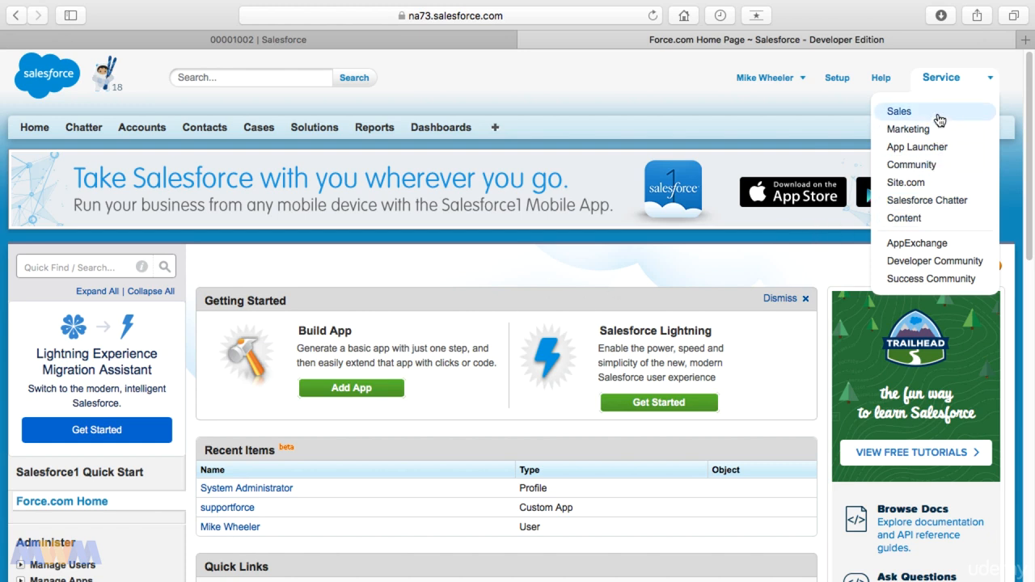
left_click(117, 270)
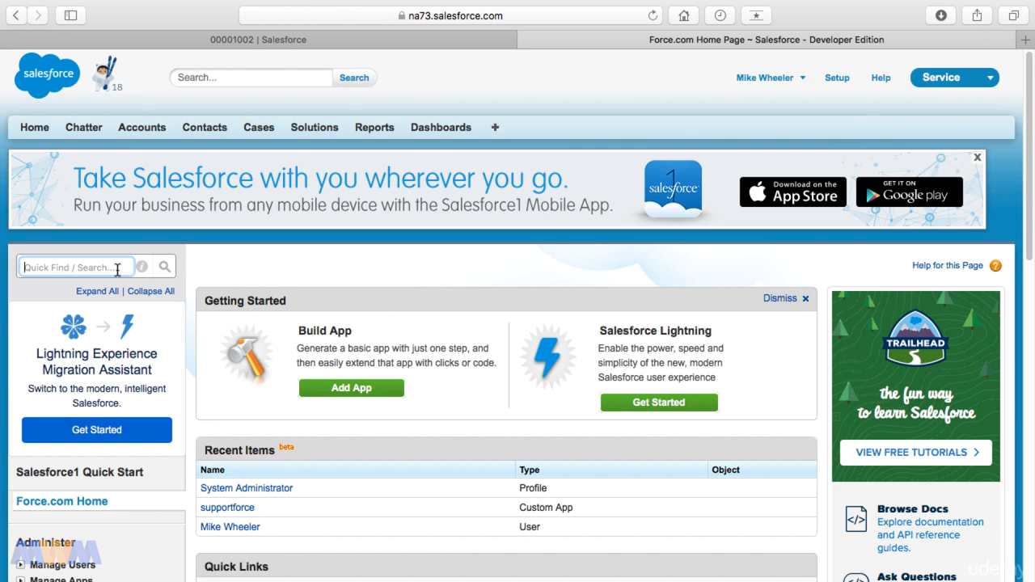
type("user inter")
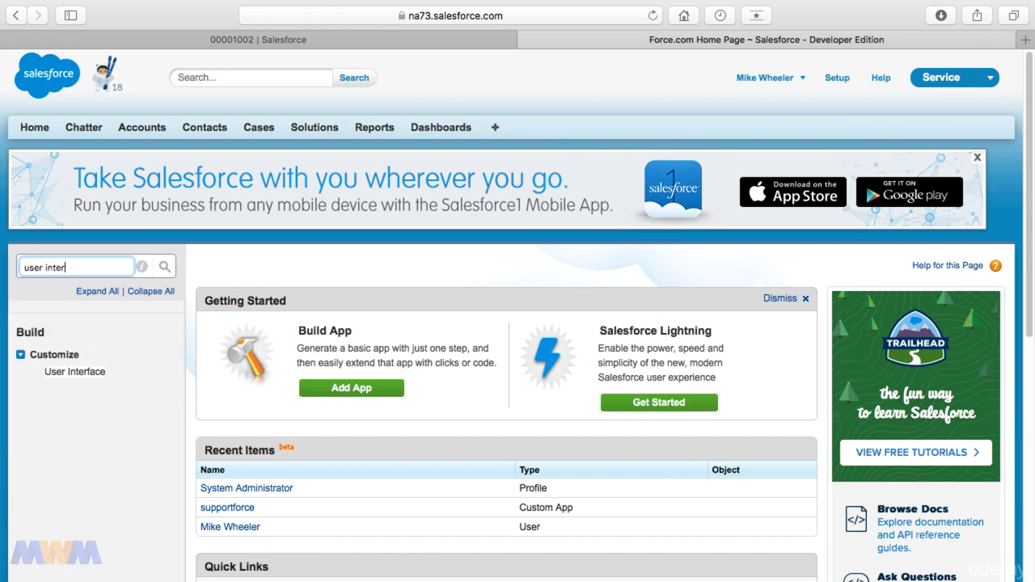
left_click(74, 372)
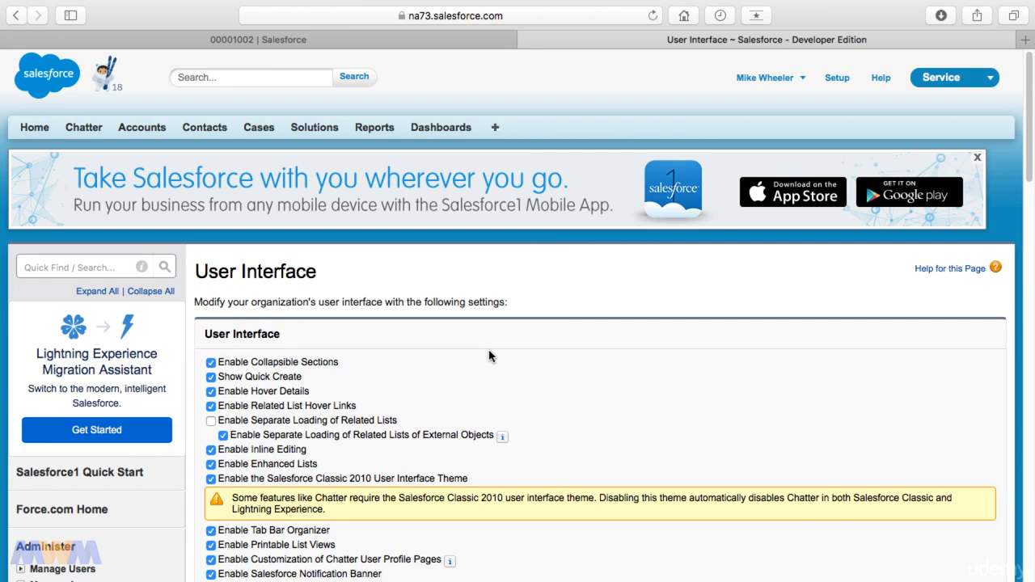
Enable the Enhanced Profile User Interface setting and save the user interface settings
scroll(489, 356, "down", 6)
scroll(488, 355, "down", 5)
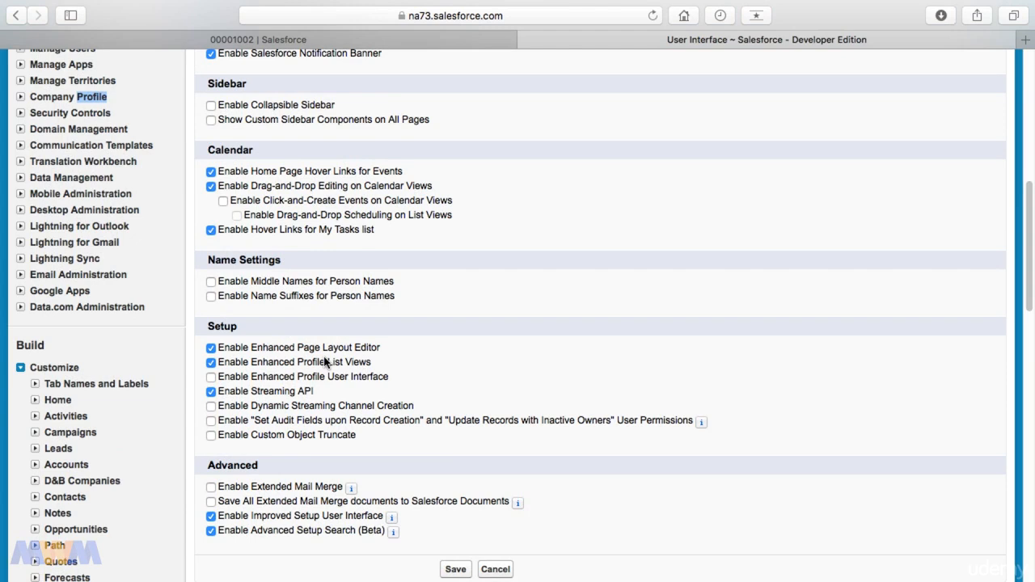
left_click(212, 379)
scroll(372, 393, "down", 4)
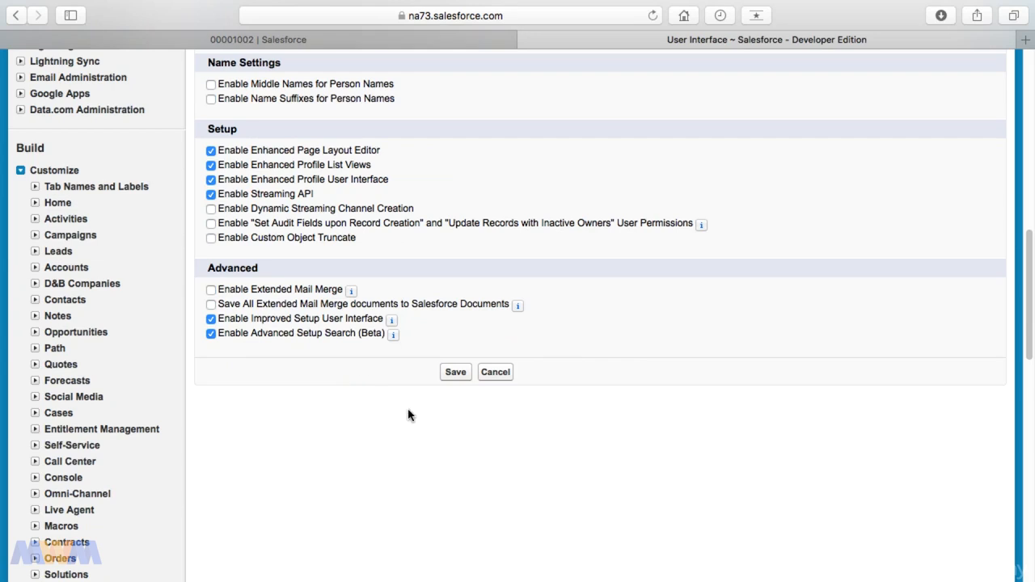
left_click(454, 374)
left_click(343, 338)
left_click(512, 390)
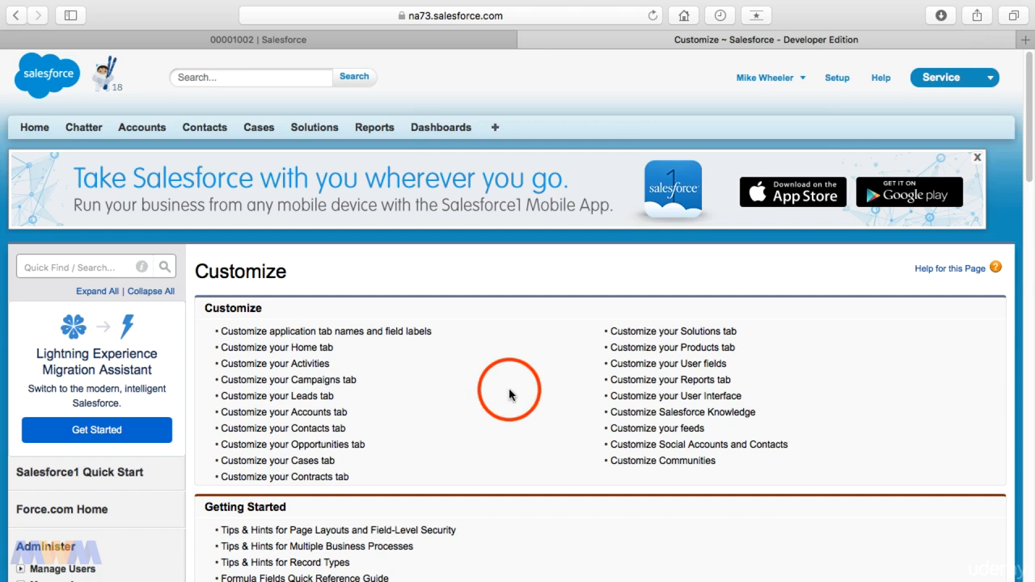
Search setup for profile and open the Profiles page
left_click(102, 272)
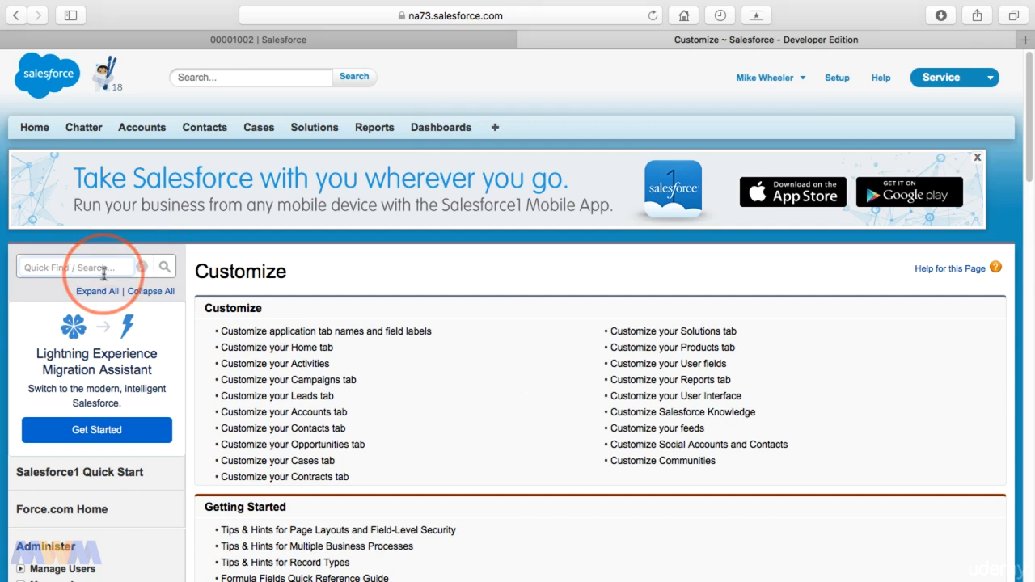
type("profile")
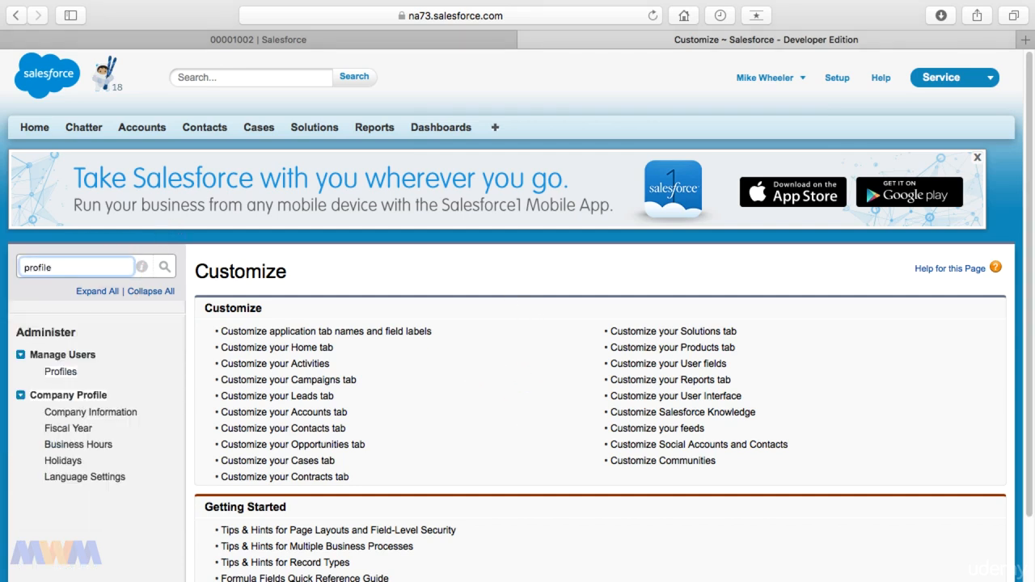
left_click(65, 373)
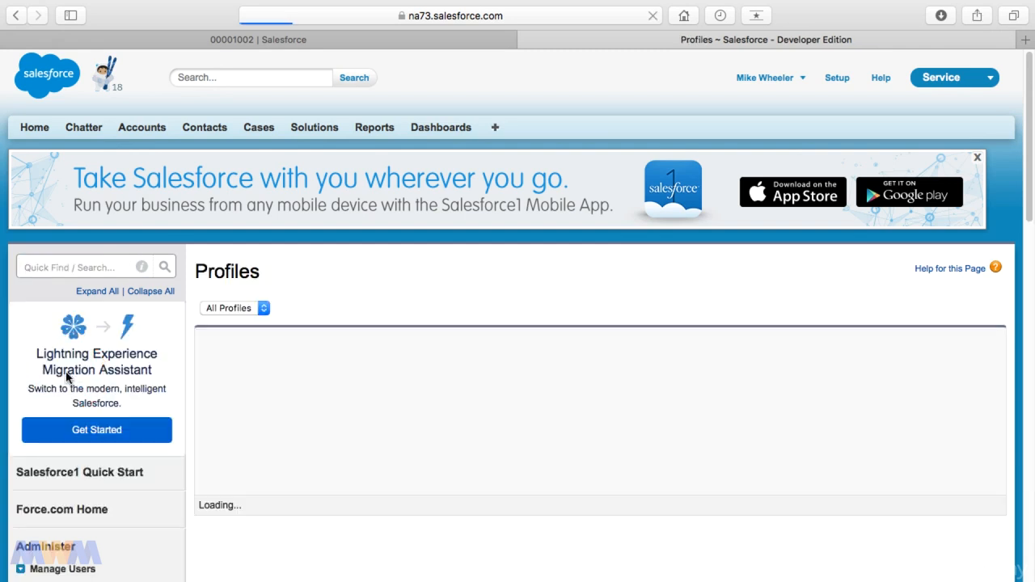
Filter profiles by the letter S and open the System Administrator profile
left_click(978, 159)
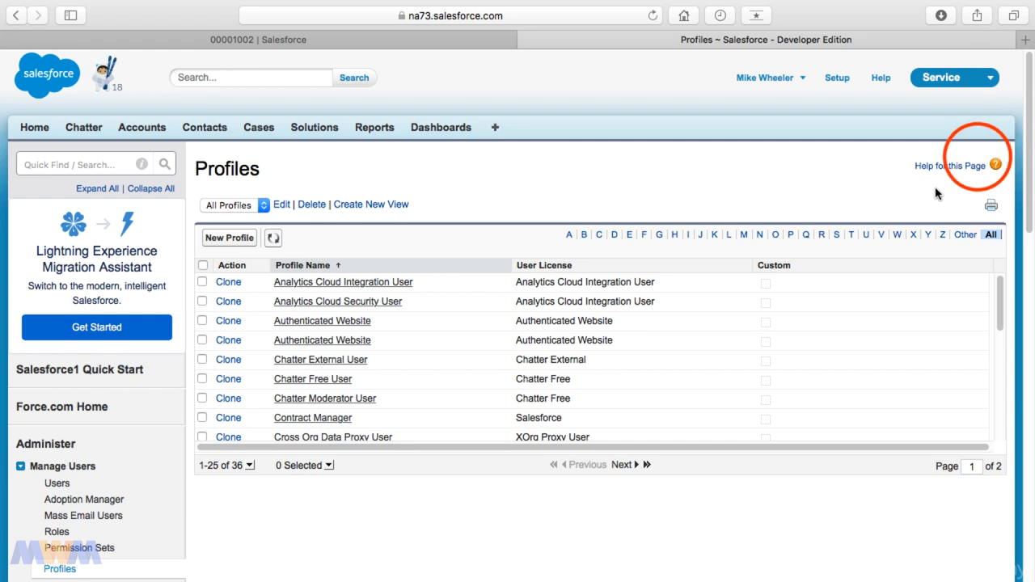
left_click(837, 239)
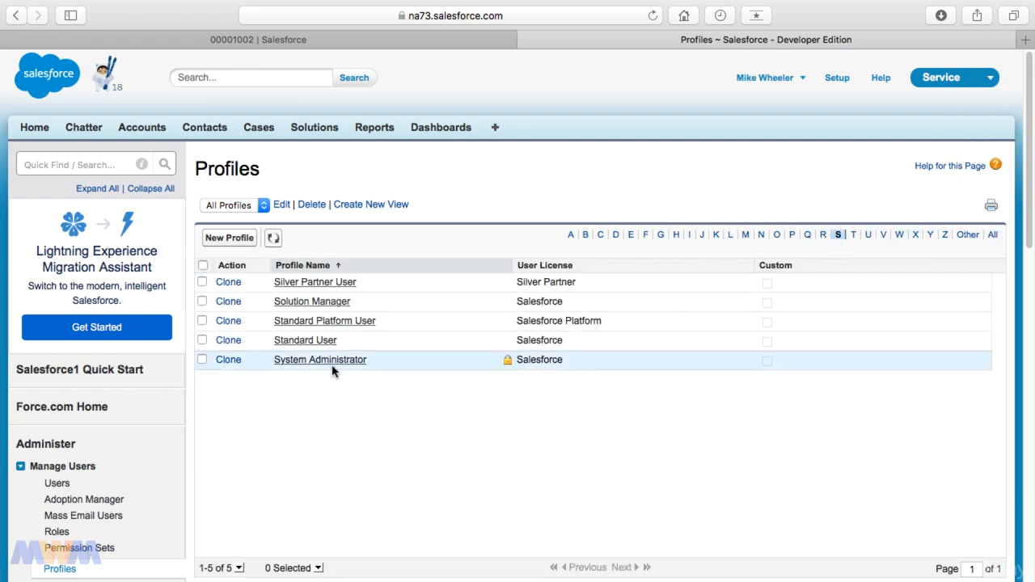
left_click(334, 366)
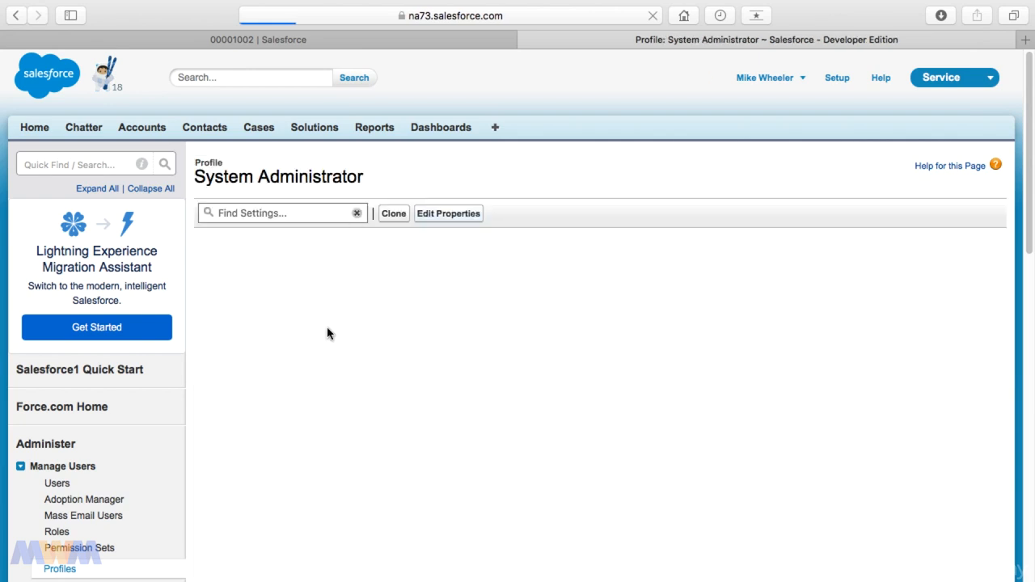
left_click(396, 258)
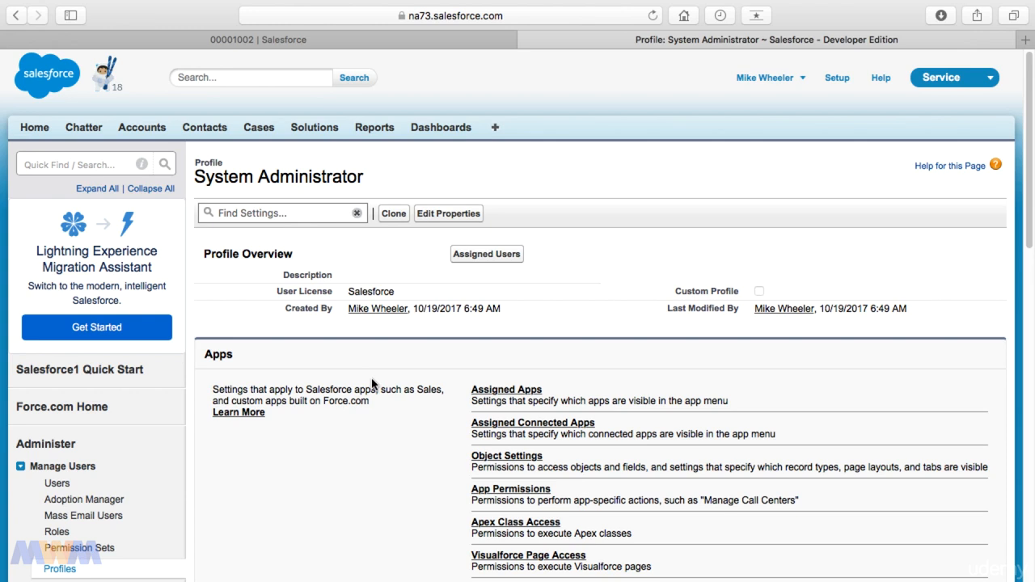
Open the System Administrator profile's Assigned Apps settings
scroll(453, 399, "down", 5)
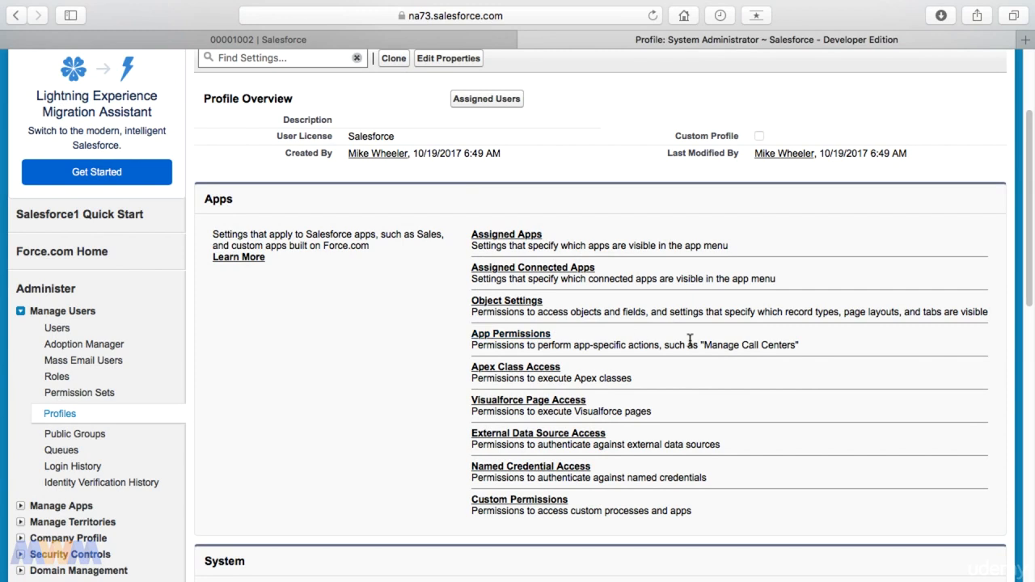
left_click_drag(717, 345, 795, 346)
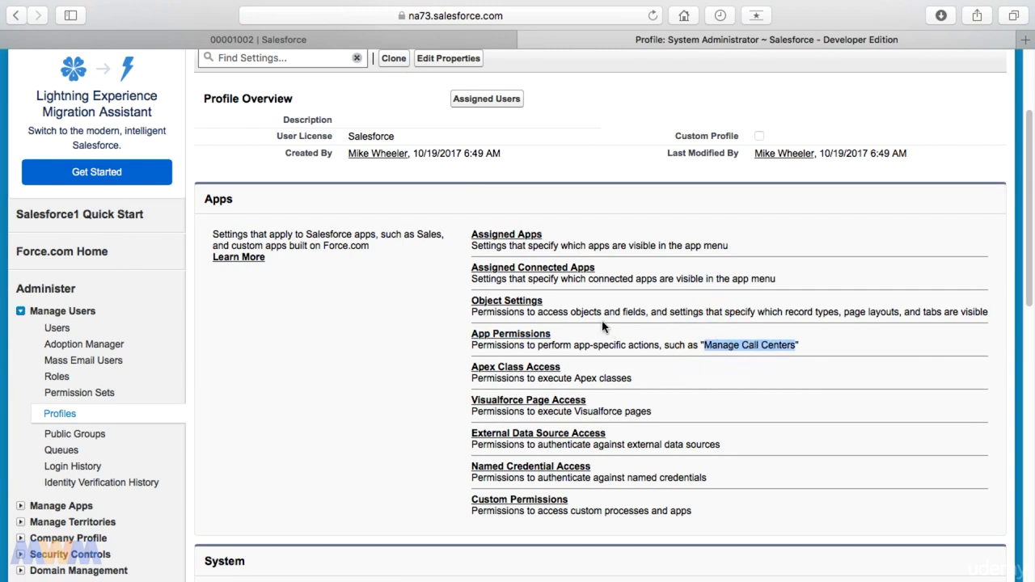
left_click(522, 235)
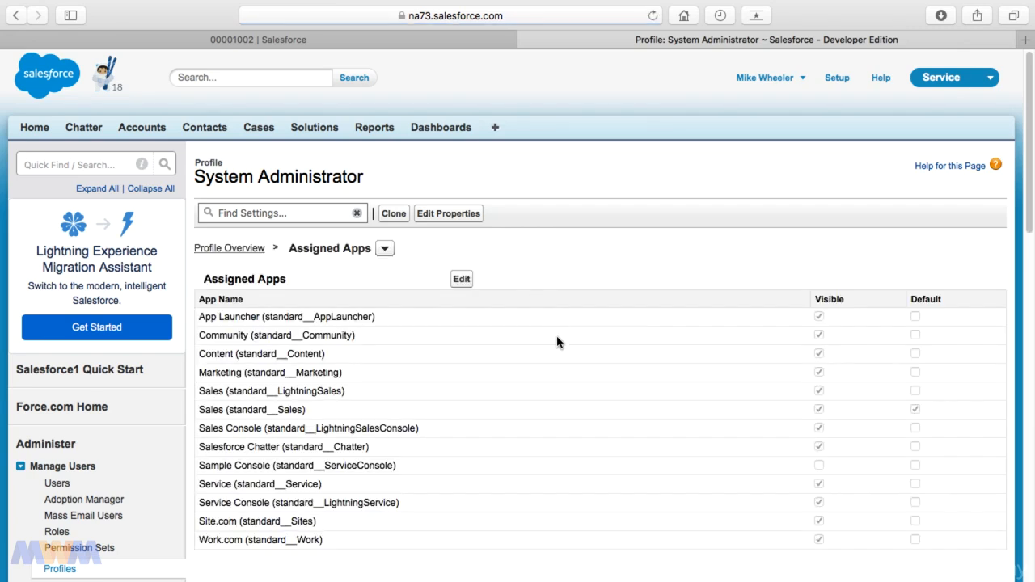
Edit the assigned apps to make Sample Console visible and save
scroll(556, 342, "down", 1)
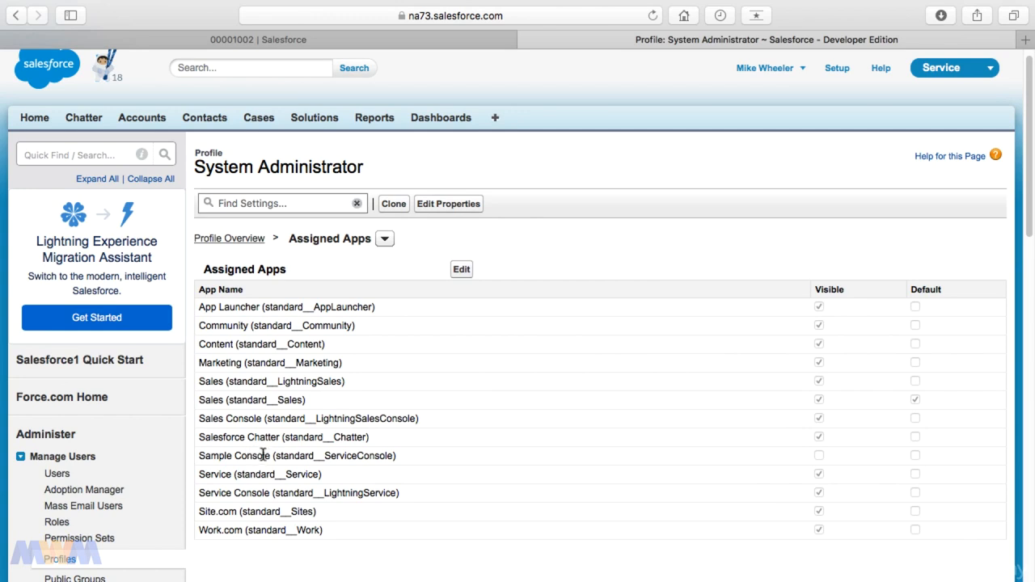
left_click(461, 270)
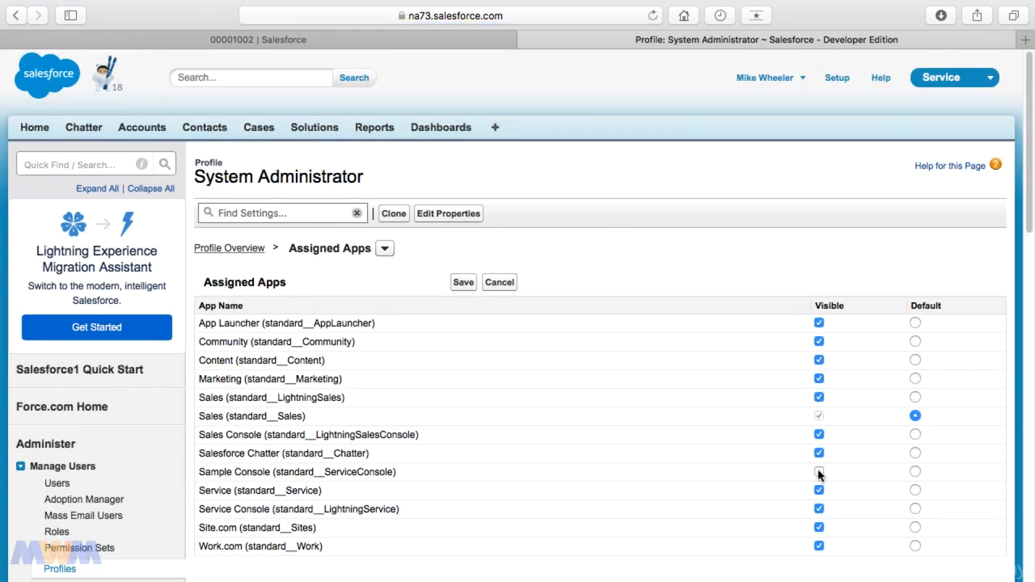
left_click(818, 471)
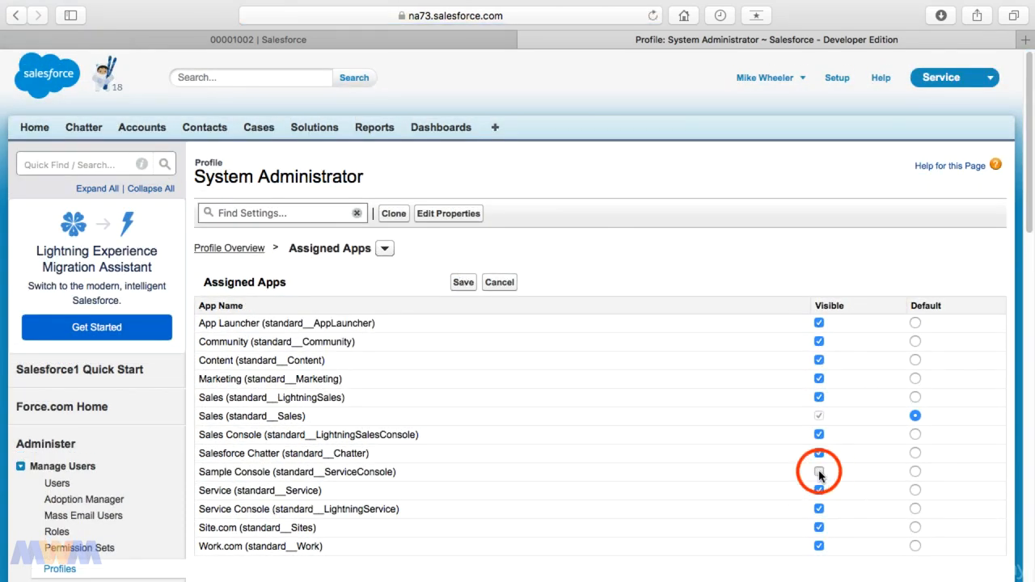
left_click(464, 284)
Switch to the Sample Console app from the app menu
left_click(975, 81)
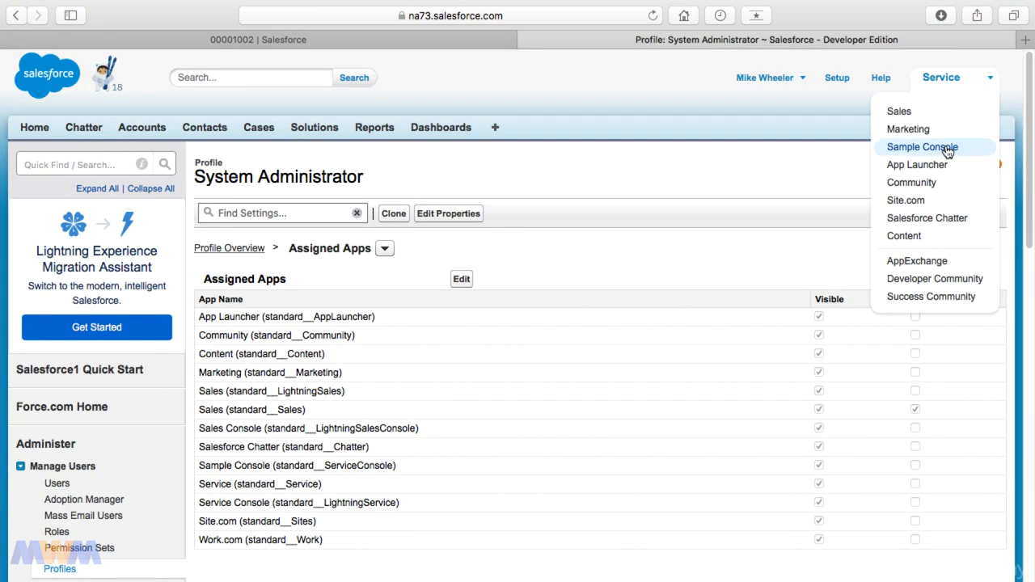
left_click(946, 150)
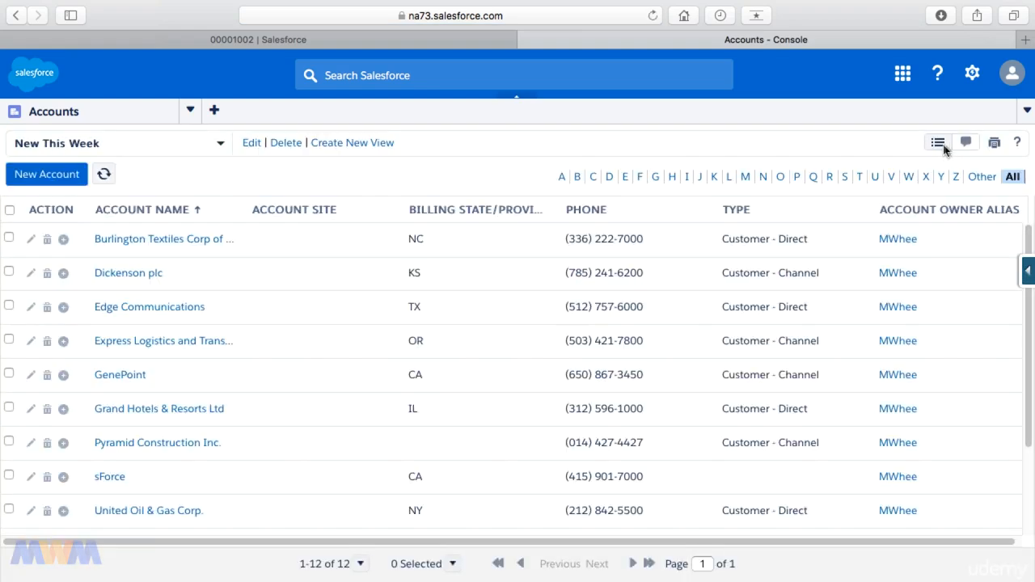
Open the Cases list in the console navigation and open case 00001002
left_click(190, 111)
left_click(63, 187)
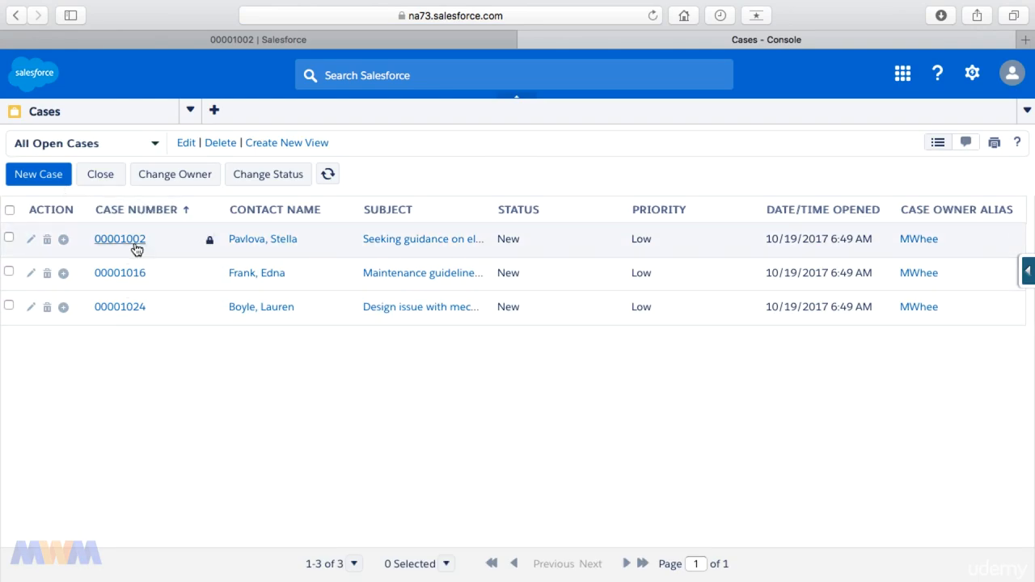
left_click(136, 243)
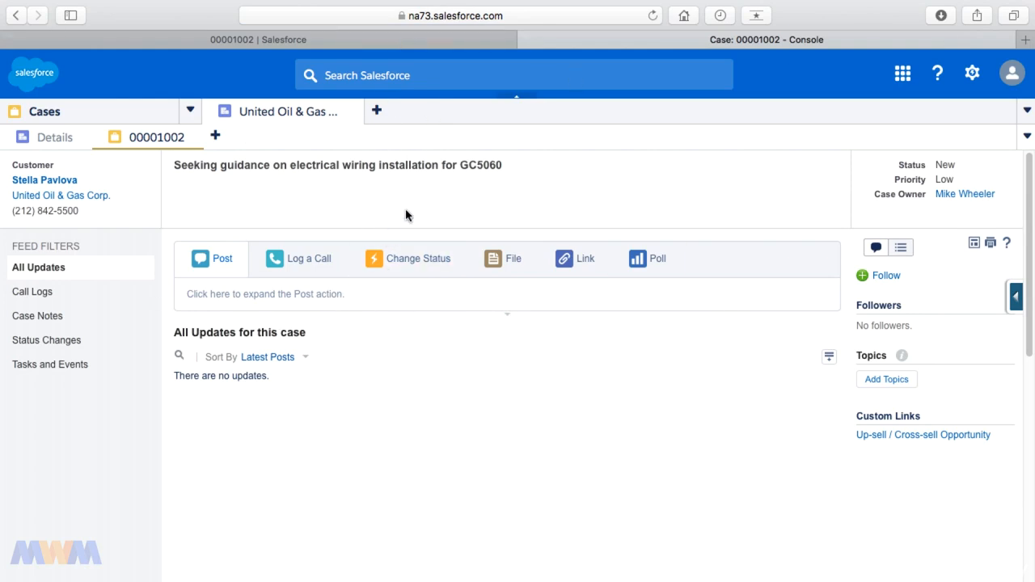
Compare the Lightning Service Console browser tab with the Sample Console tab
left_click(410, 41)
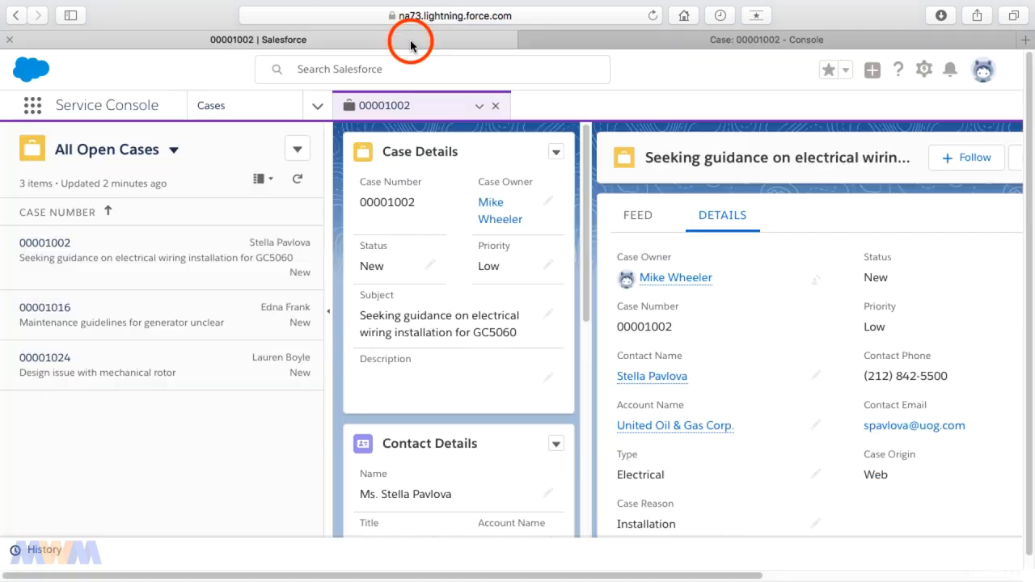
left_click(573, 41)
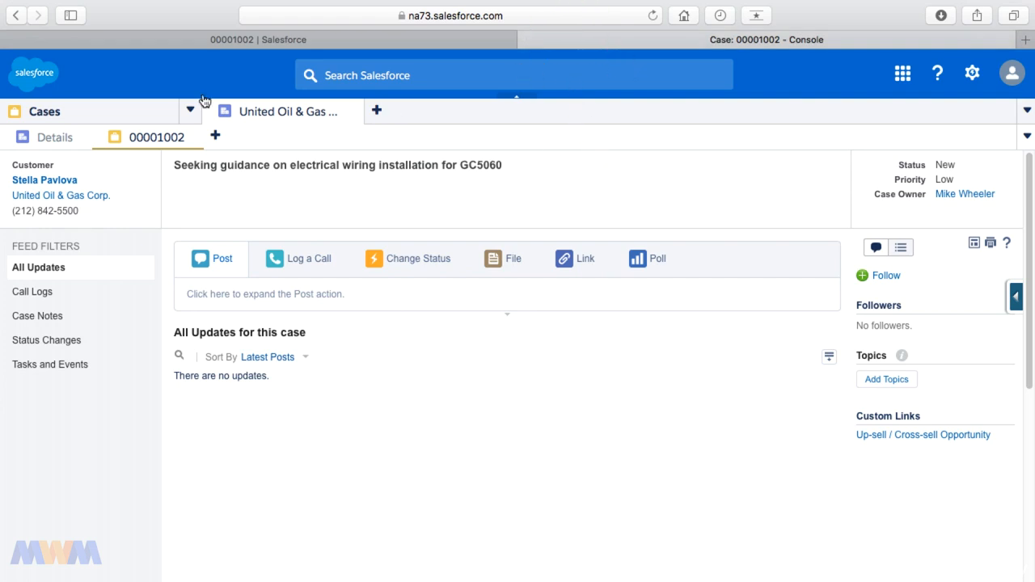
Go back in browser history to the System Administrator's Assigned Apps edit page
left_click(19, 21)
left_click(20, 21)
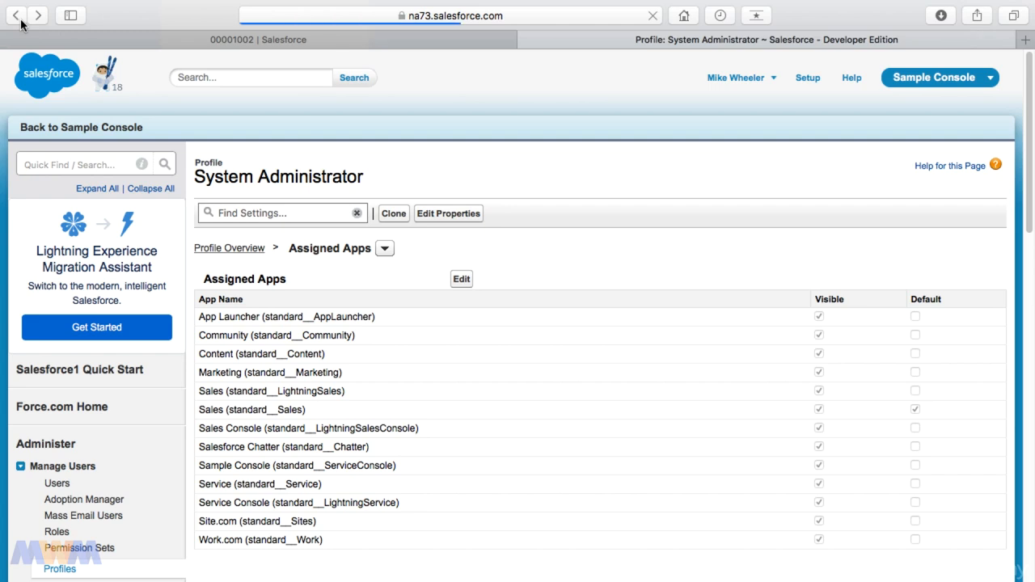
left_click(20, 21)
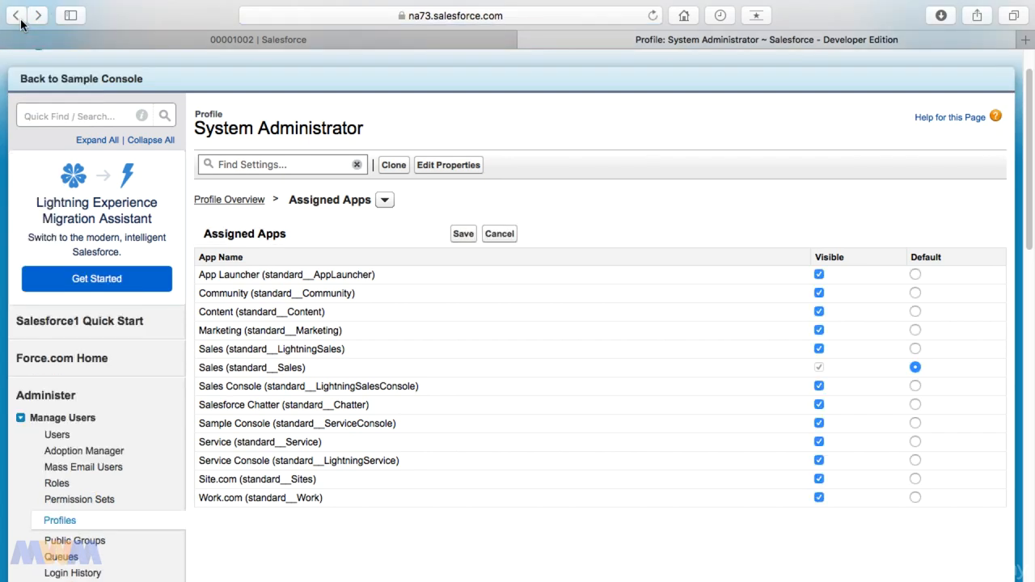
Go back to the System Administrator profile overview and open its App Permissions page
left_click(21, 21)
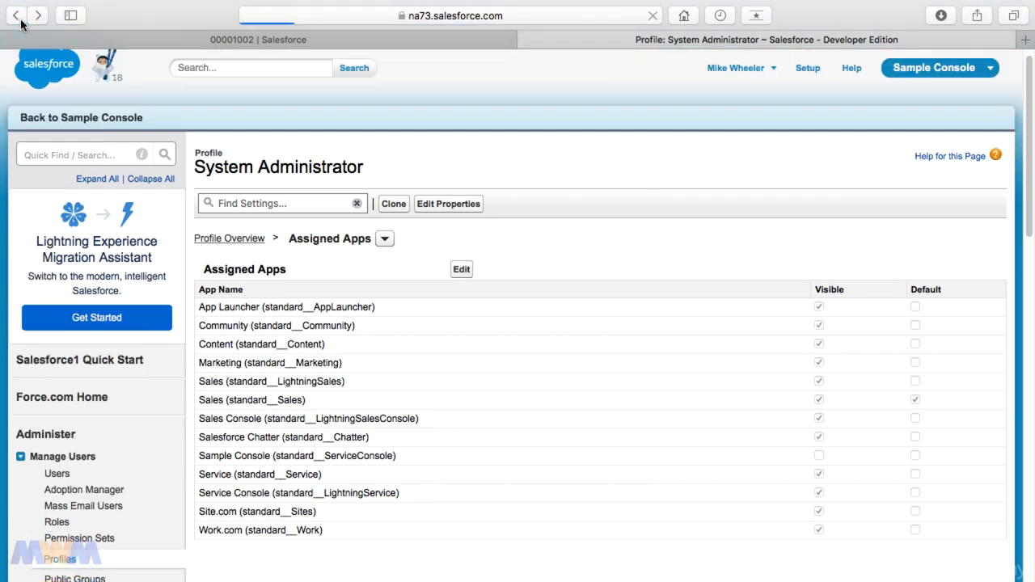
left_click(20, 19)
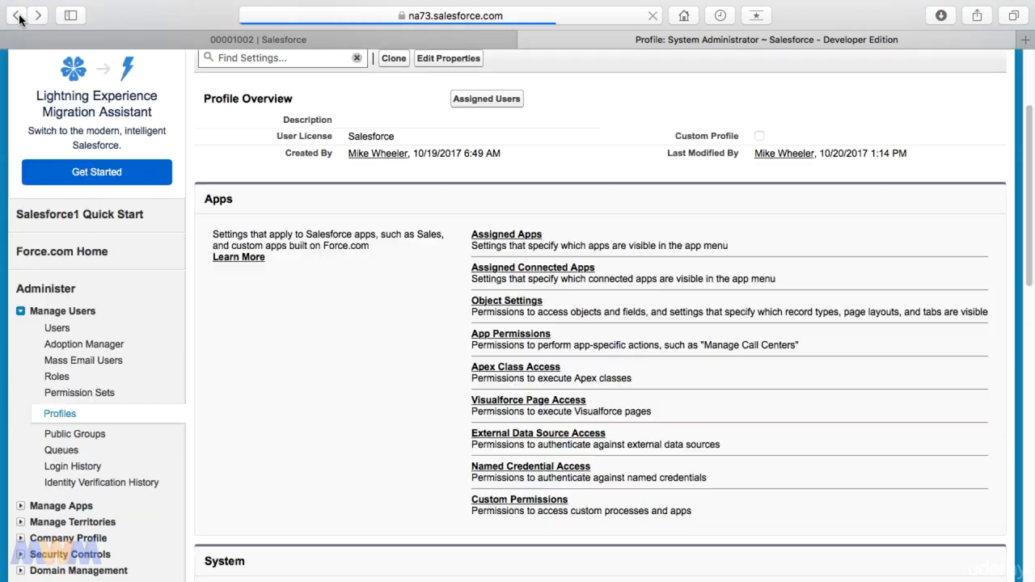
left_click(529, 334)
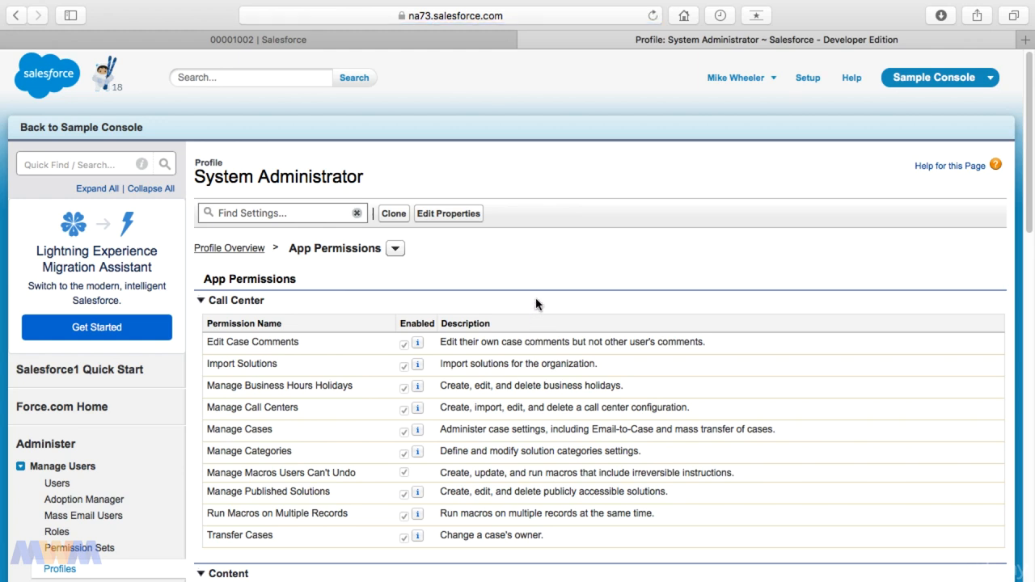
Review the System Administrator's app permissions, such as Manage Call Centers, briefly comparing with the Lightning Service Console tab
triple_click(232, 410)
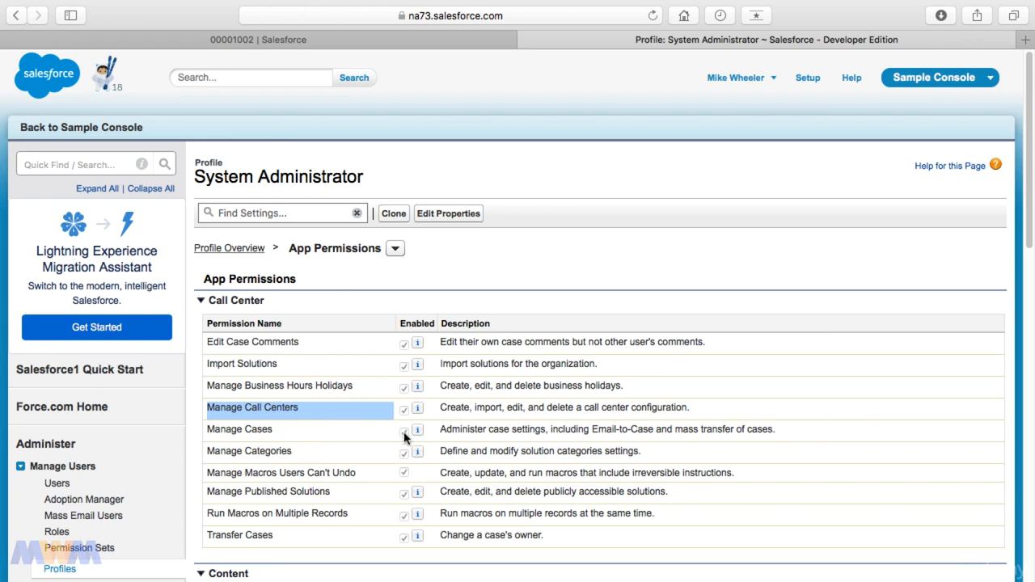
scroll(407, 437, "down", 3)
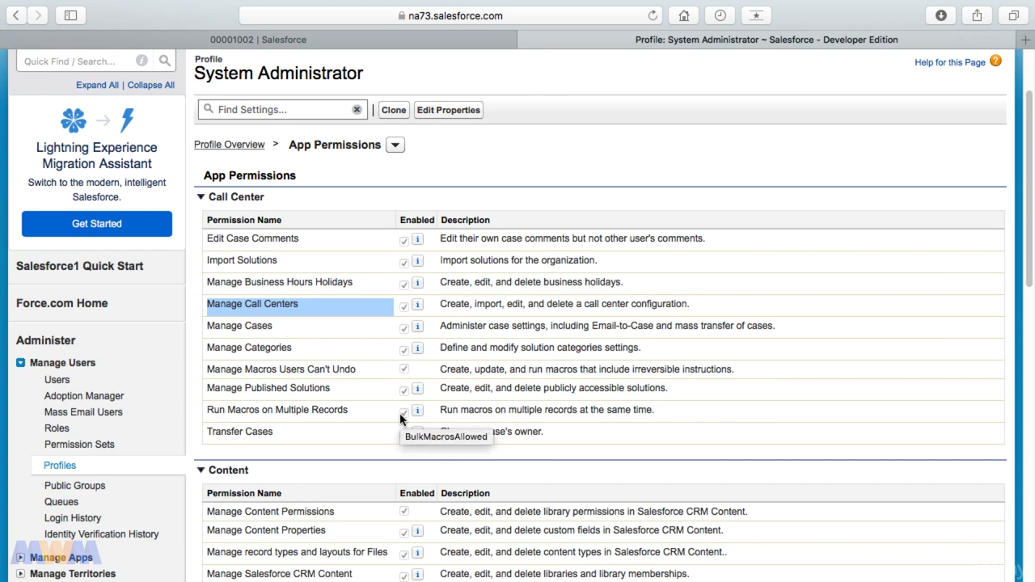
scroll(402, 418, "down", 5)
scroll(401, 418, "down", 6)
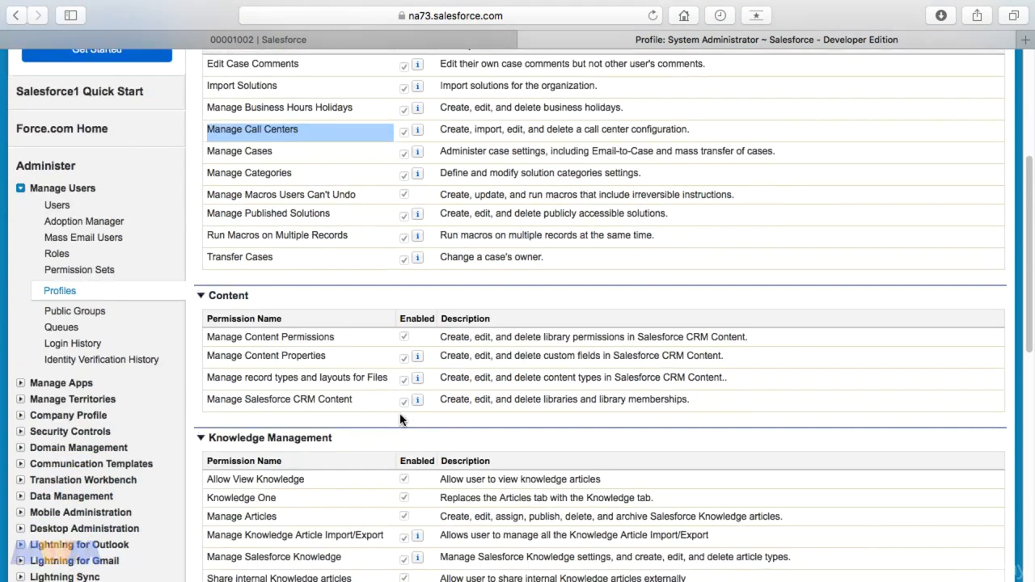
scroll(369, 385, "down", 4)
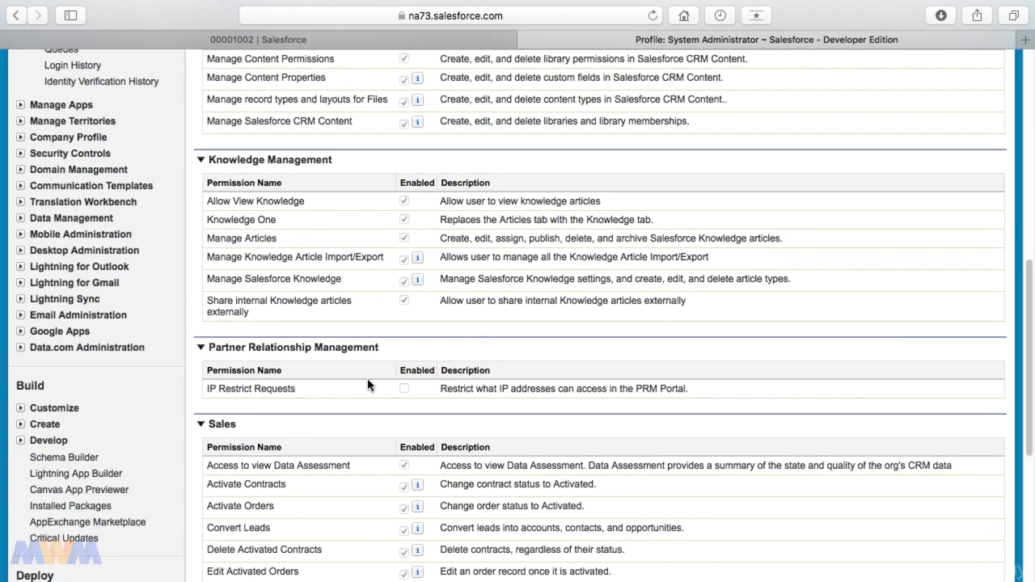
scroll(362, 365, "down", 9)
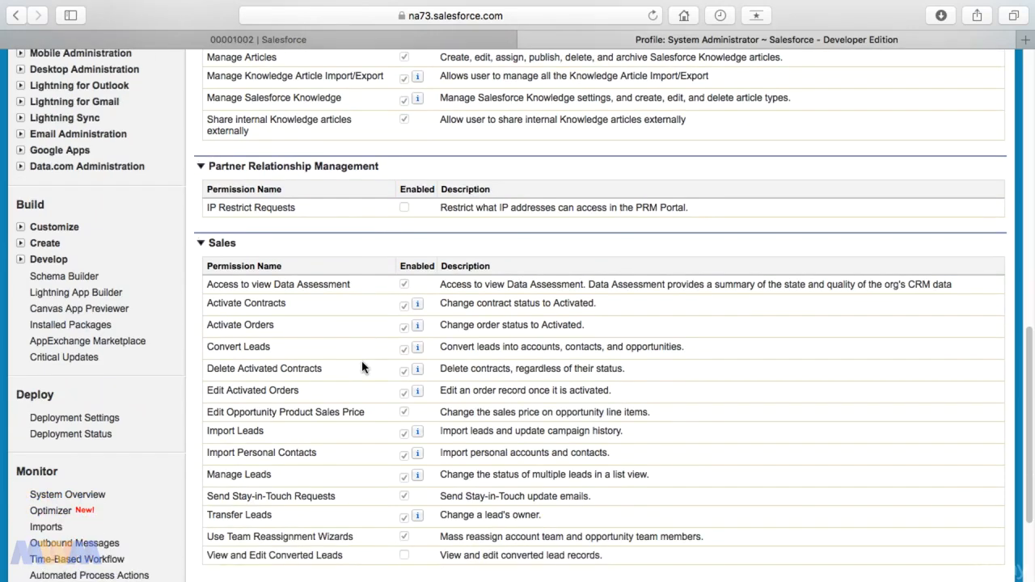
scroll(361, 366, "down", 2)
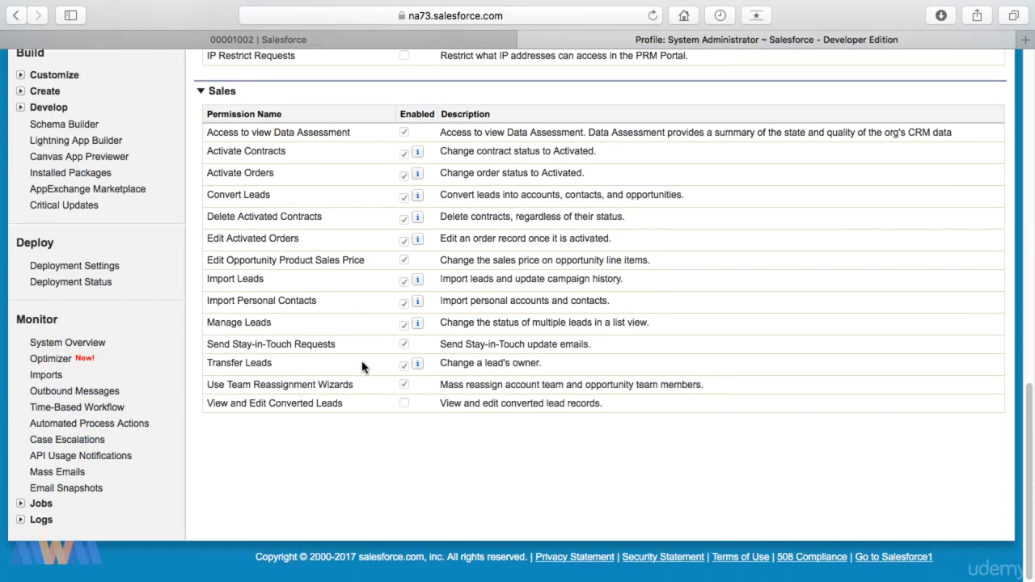
scroll(363, 364, "up", 9)
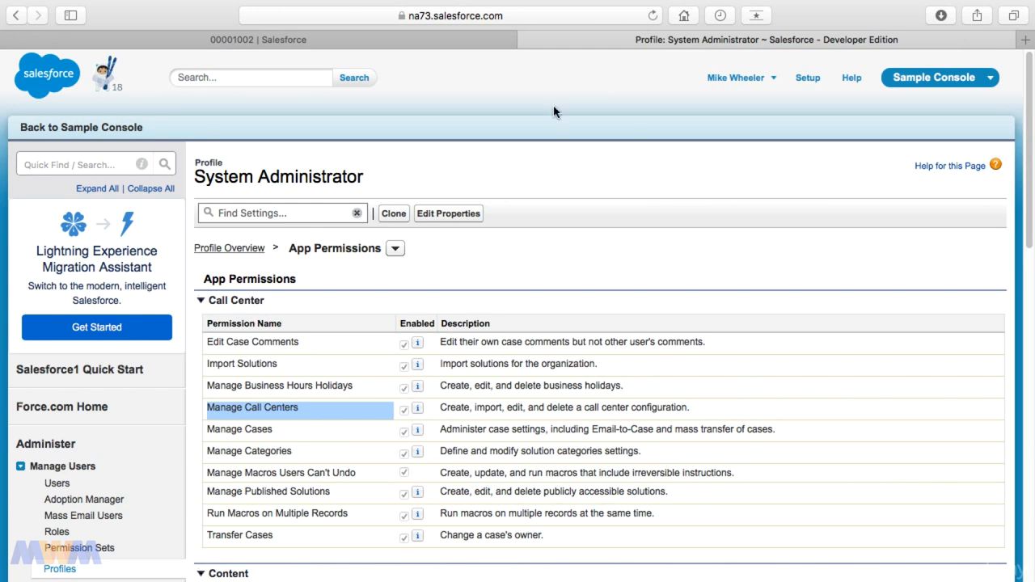
left_click(391, 40)
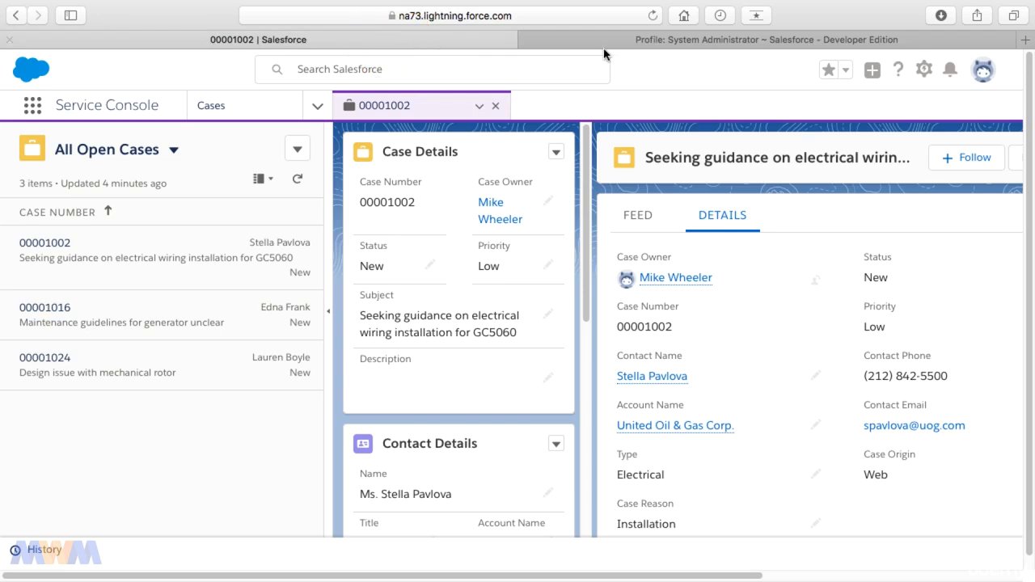
left_click(650, 46)
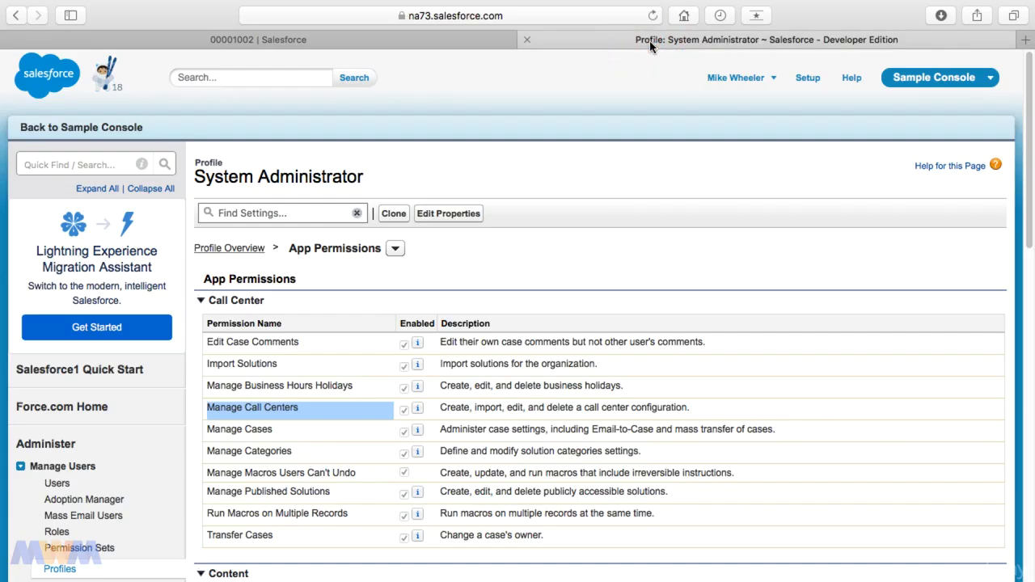